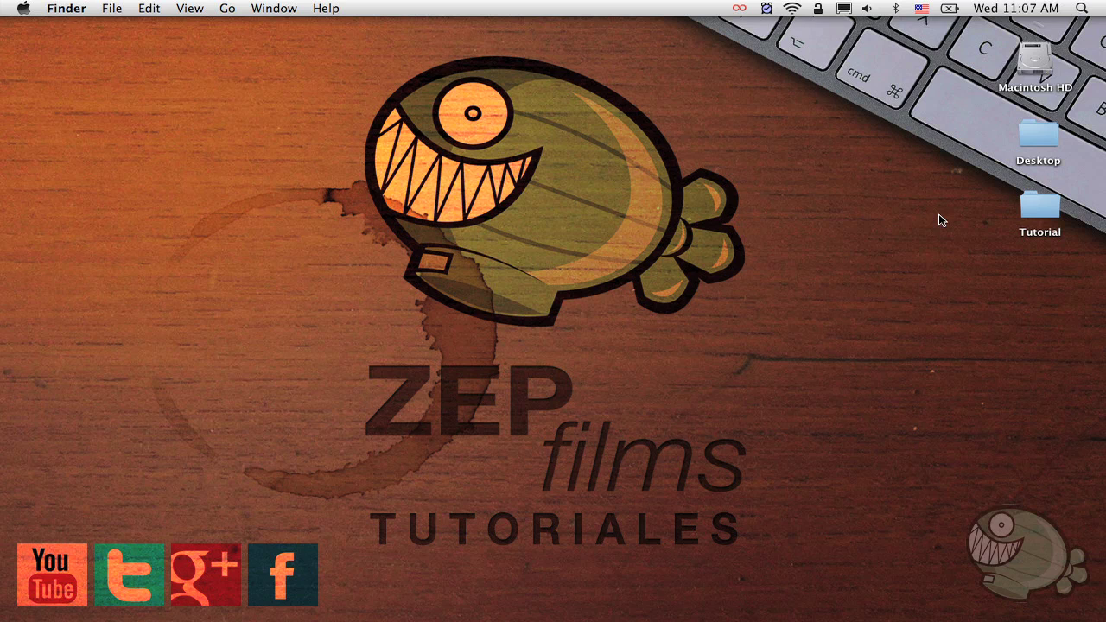
Open Final Cut Pro, scrub the dog clip, and park the playhead at 01:00:03:01
mouse_move(428, 618)
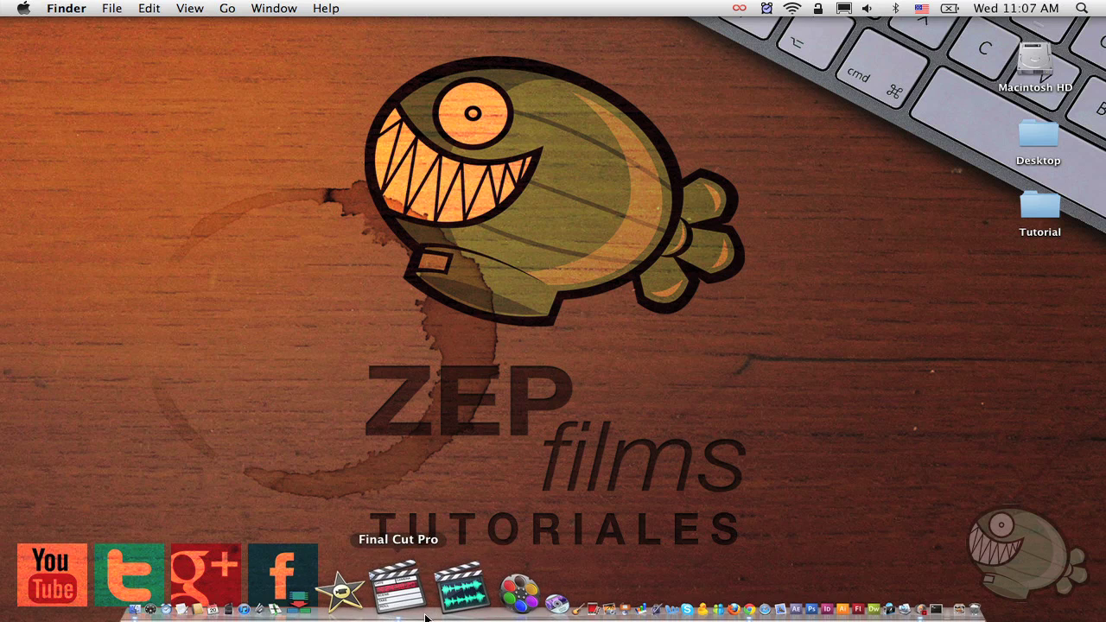
left_click(393, 592)
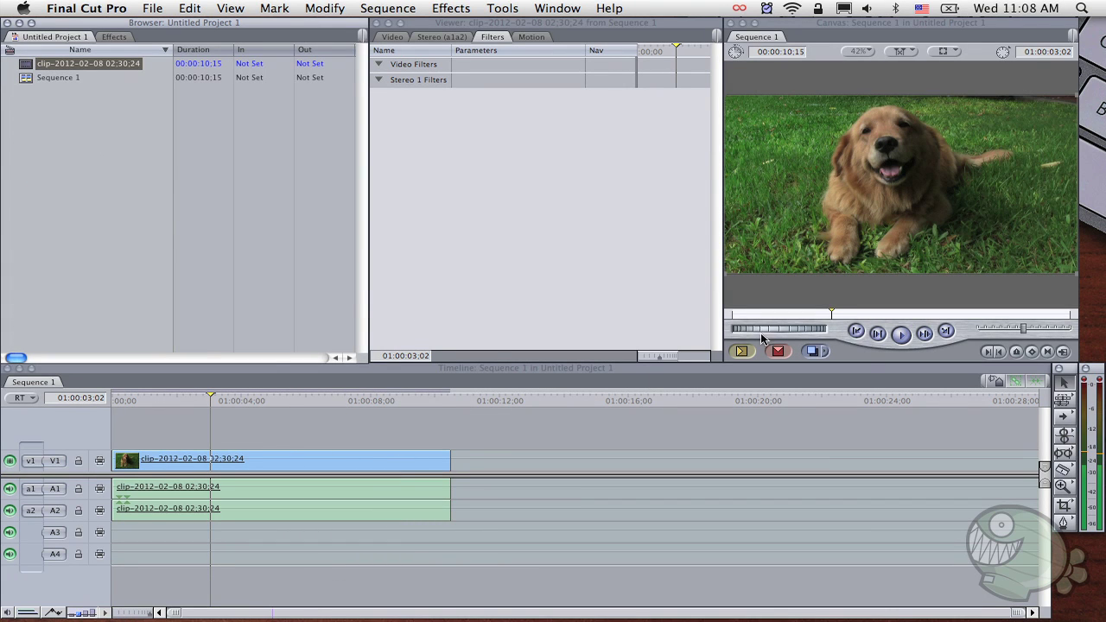
left_click(268, 402)
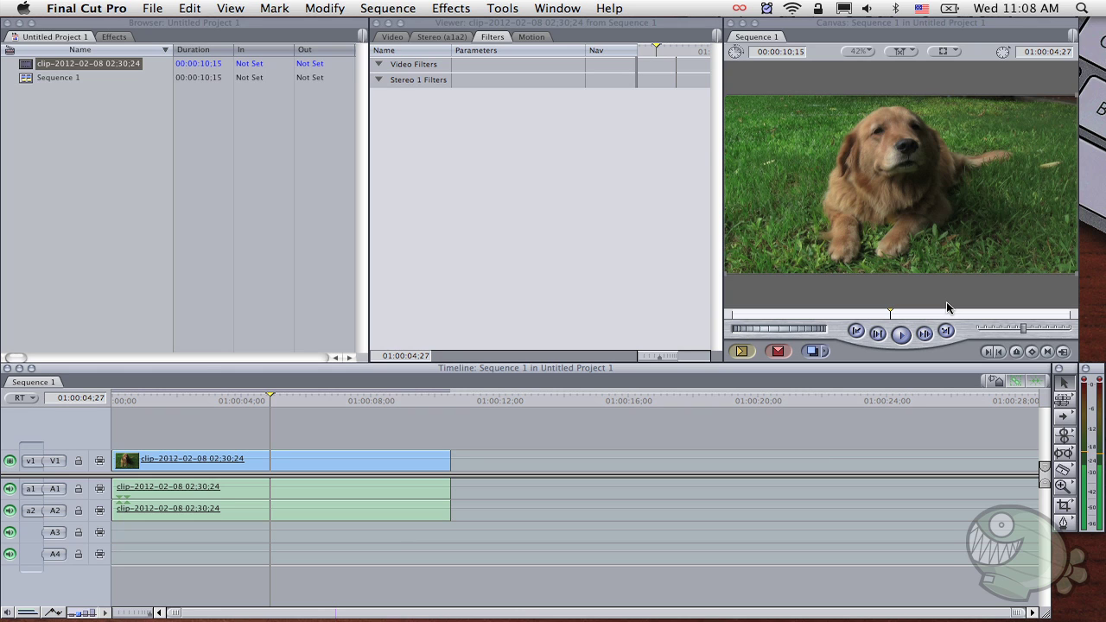
left_click(318, 397)
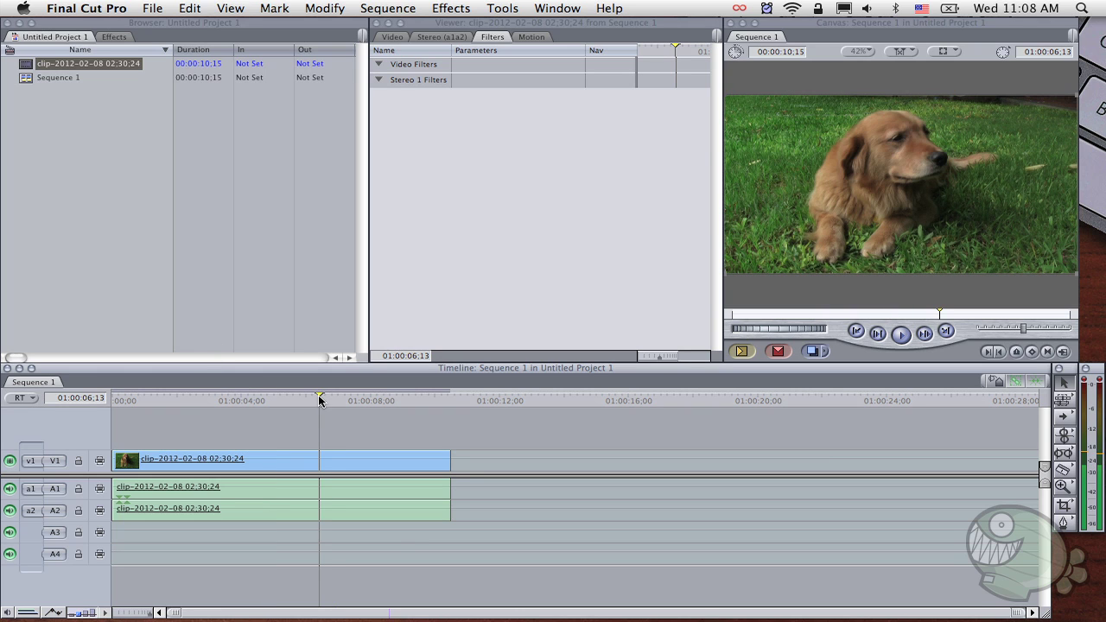
left_click(208, 402)
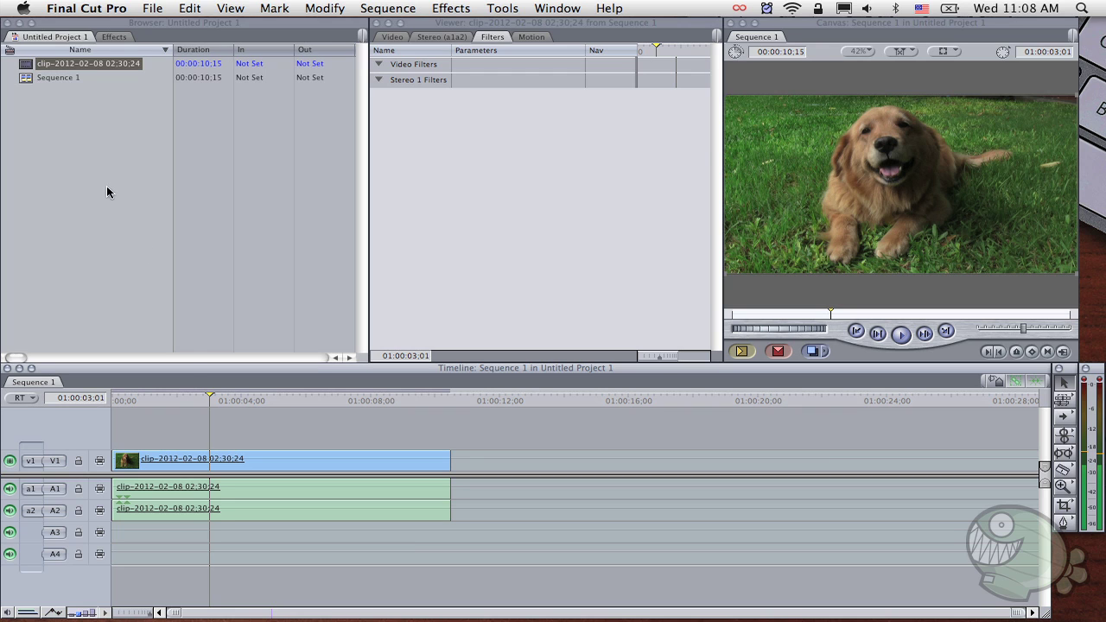
Apply the Radial Blur filter from Video Filters > Blur to the dog clip on V1
left_click(115, 37)
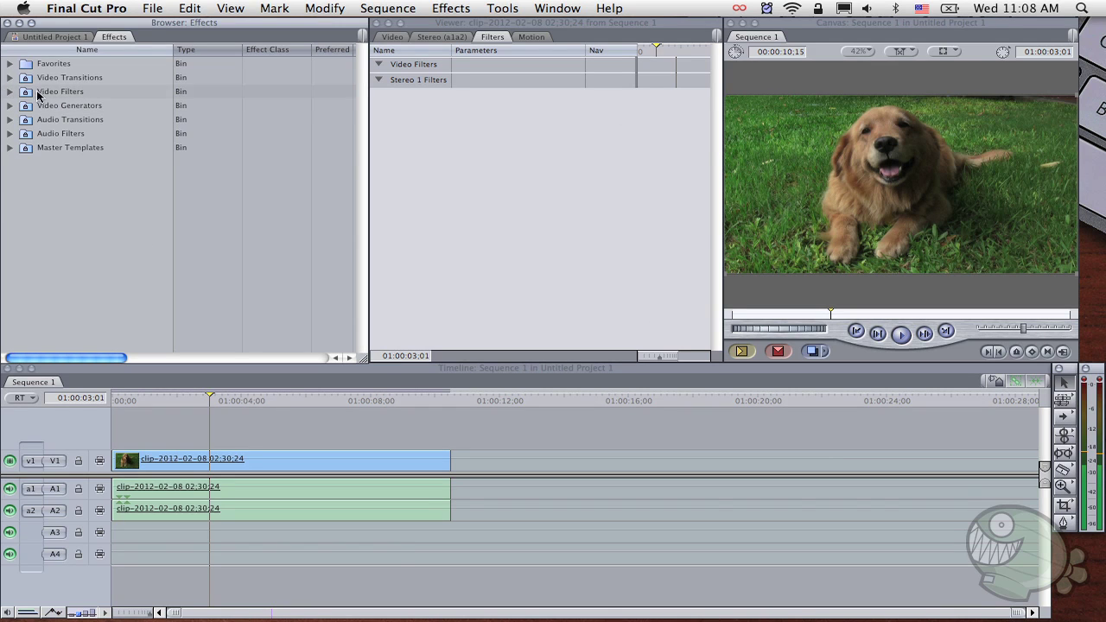
left_click(10, 92)
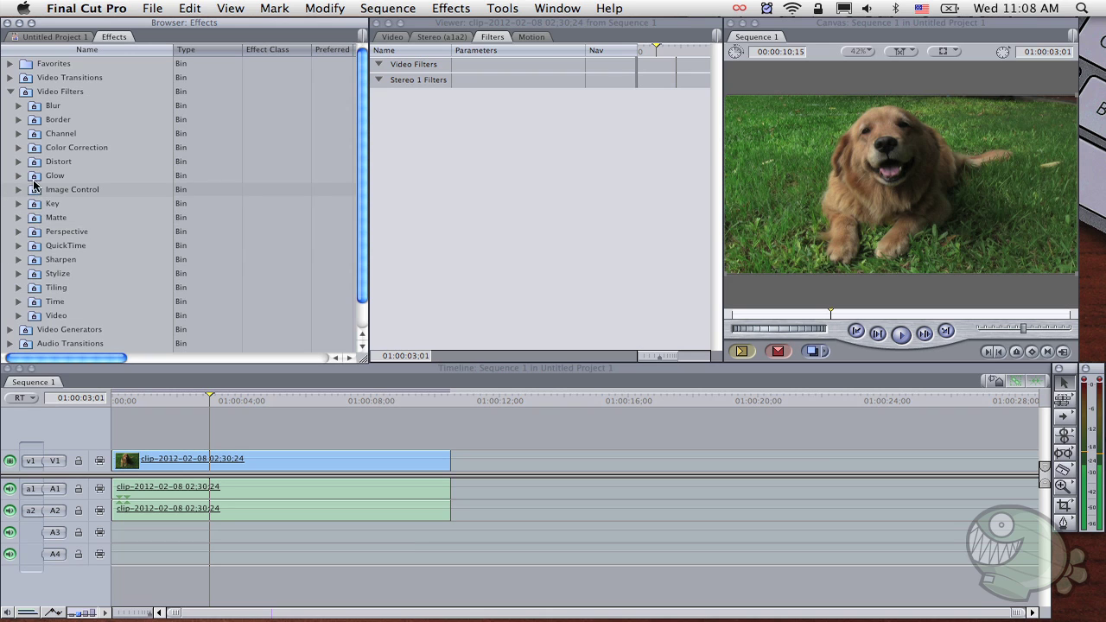
left_click(18, 106)
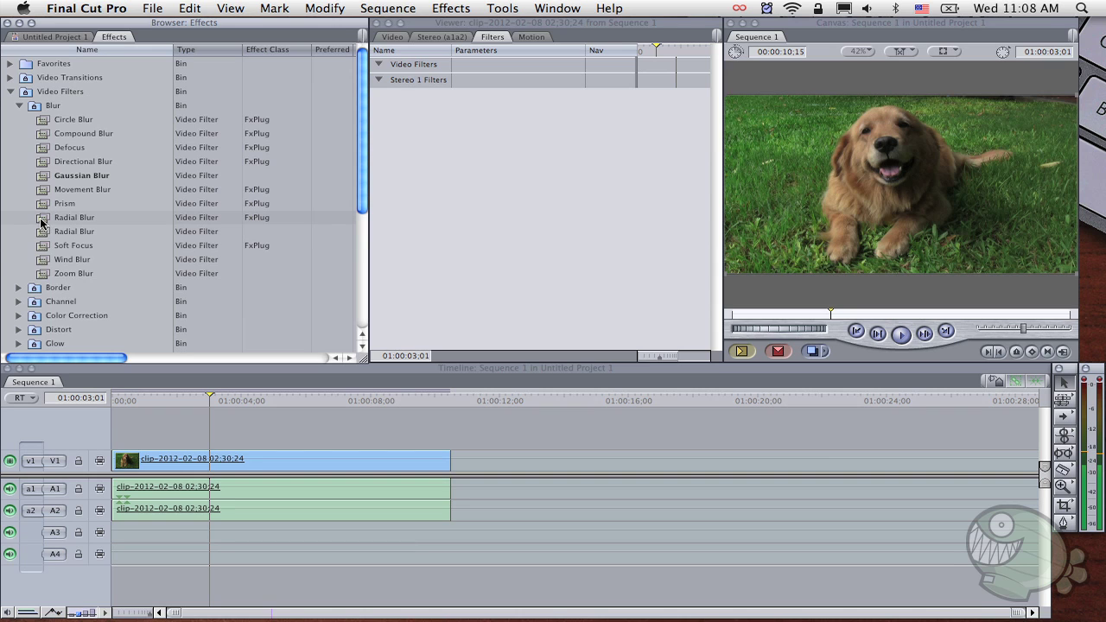
mouse_move(44, 219)
left_mouse_down()
mouse_move(374, 367)
mouse_move(330, 464)
left_mouse_up()
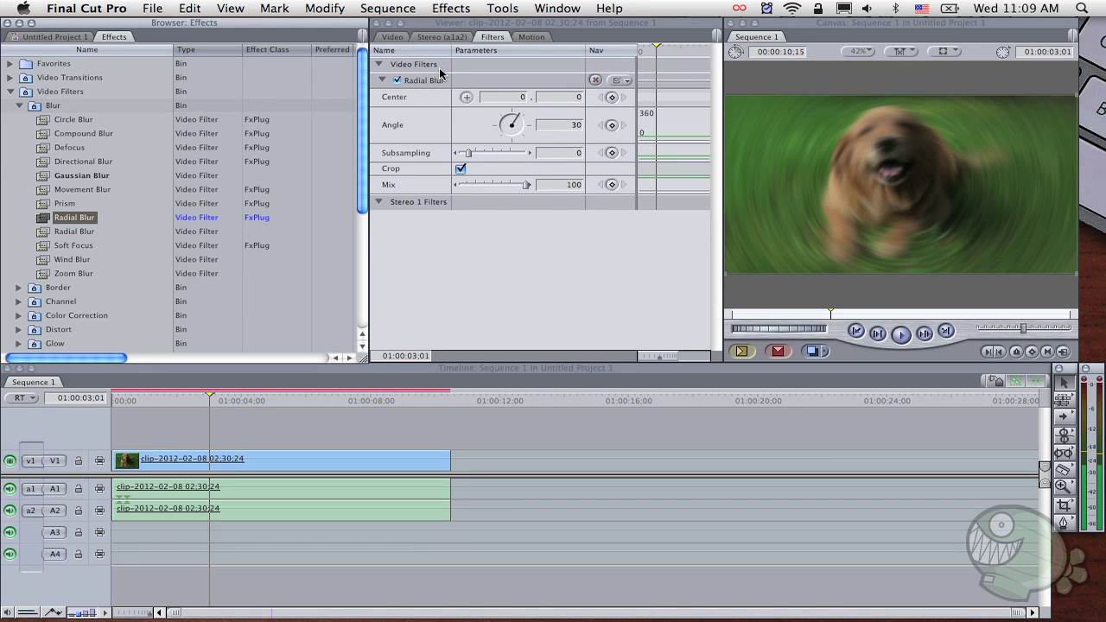
Lower the Radial Blur Mix to 34 in the clip's Filters tab
double_click(356, 465)
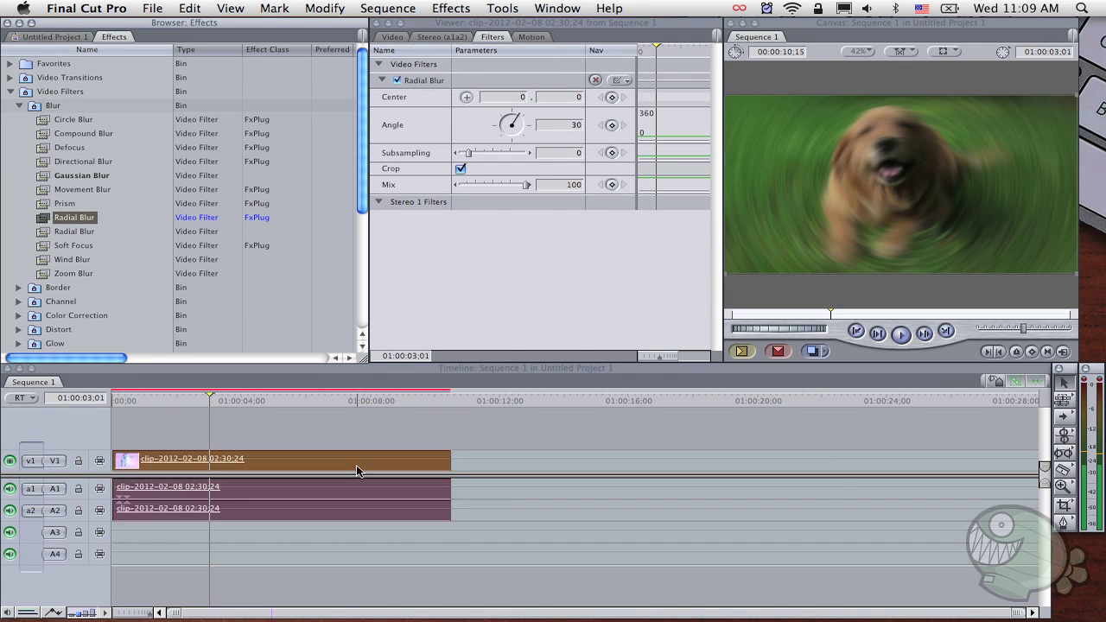
left_click(491, 37)
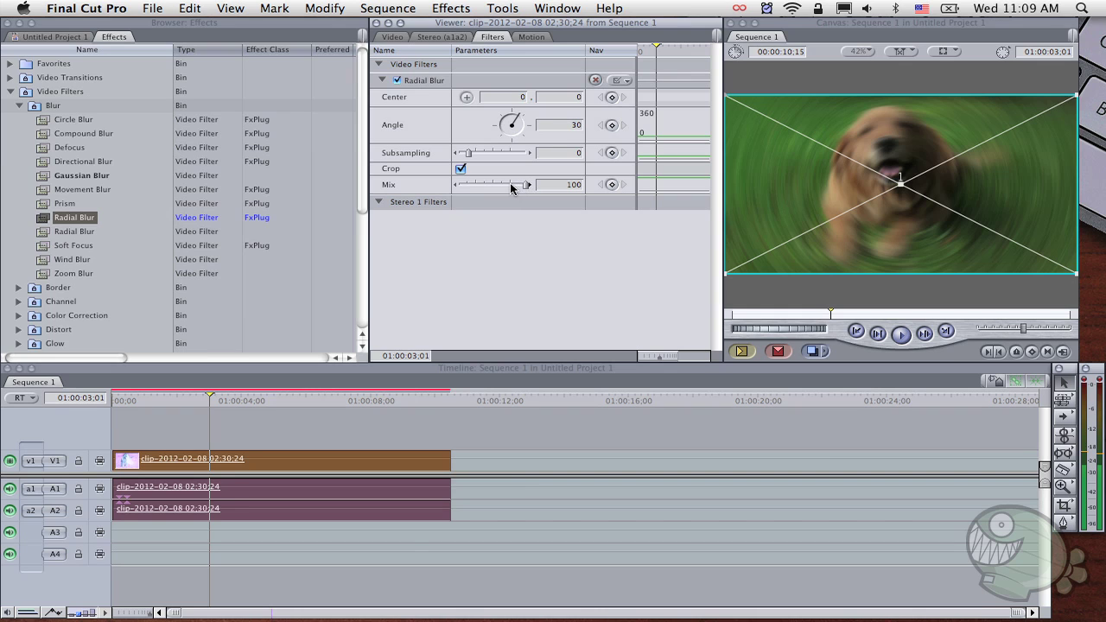
left_click_drag(509, 184, 480, 186)
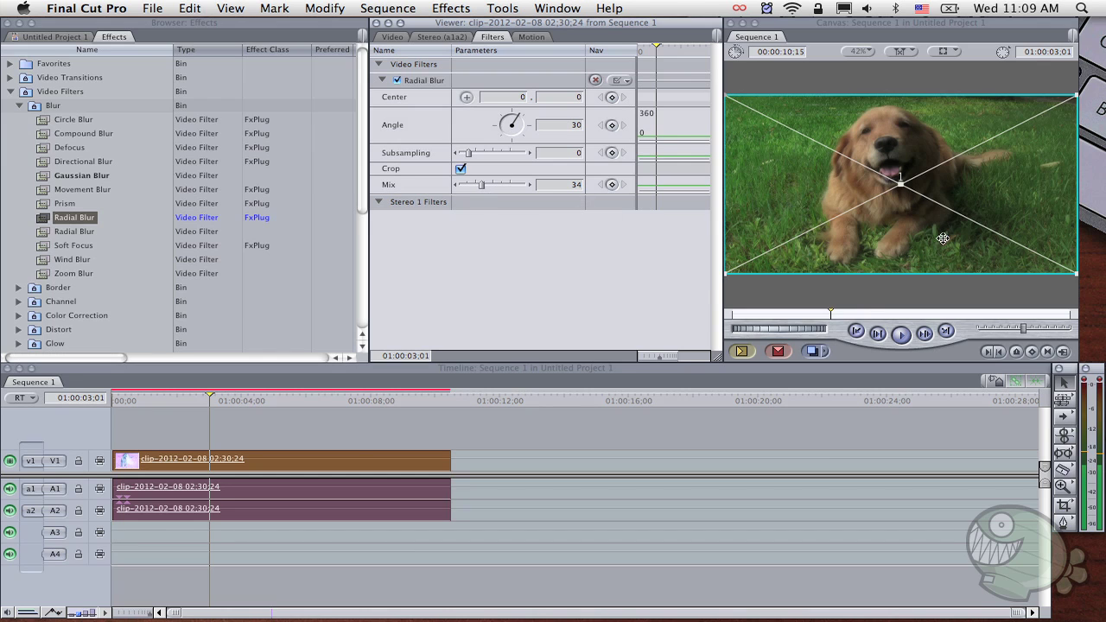
Toggle Radial Blur off and on to compare, then preview the clip full screen
left_click(350, 438)
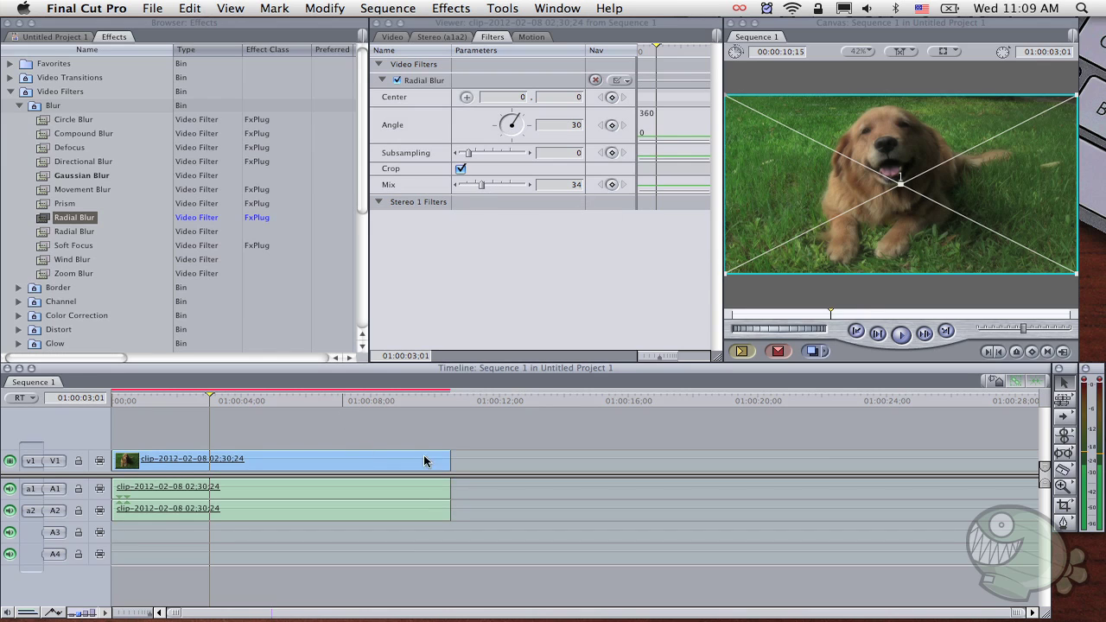
left_click(397, 80)
left_click(397, 80)
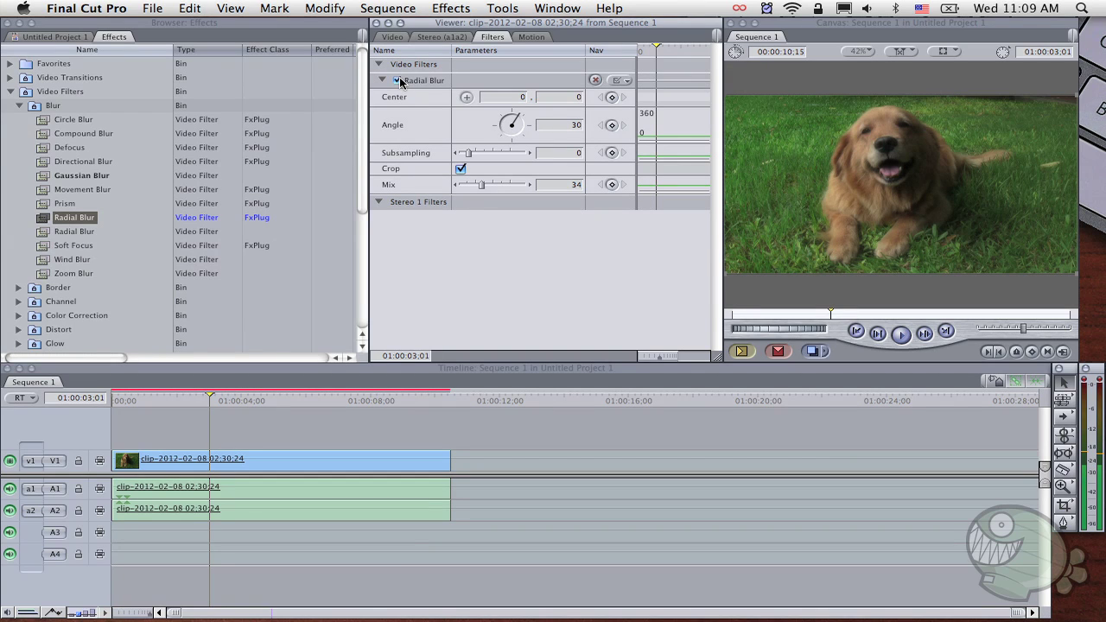
key("super+F12")
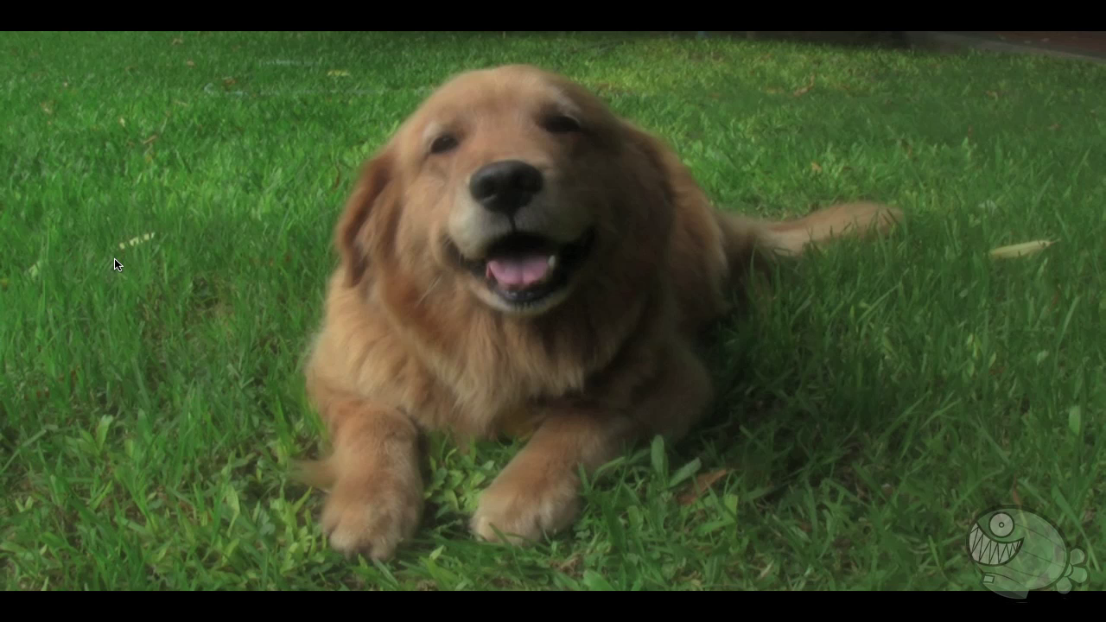
key("Escape")
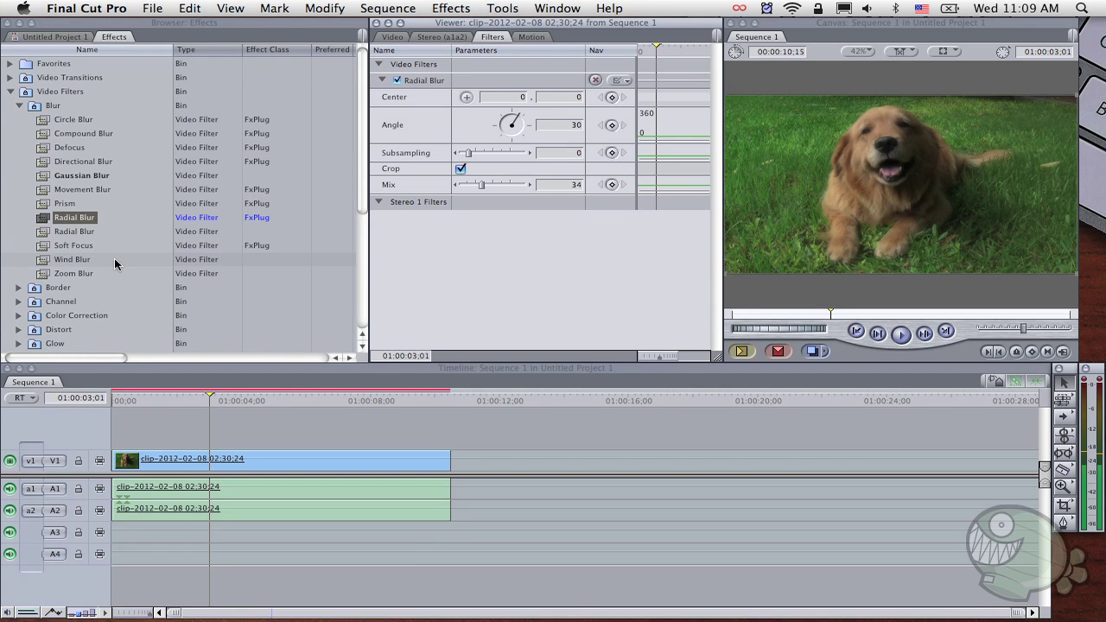
Add Color Corrector 3-way from Video Filters > Color Correction to the dog clip, below Radial Blur
left_click(383, 80)
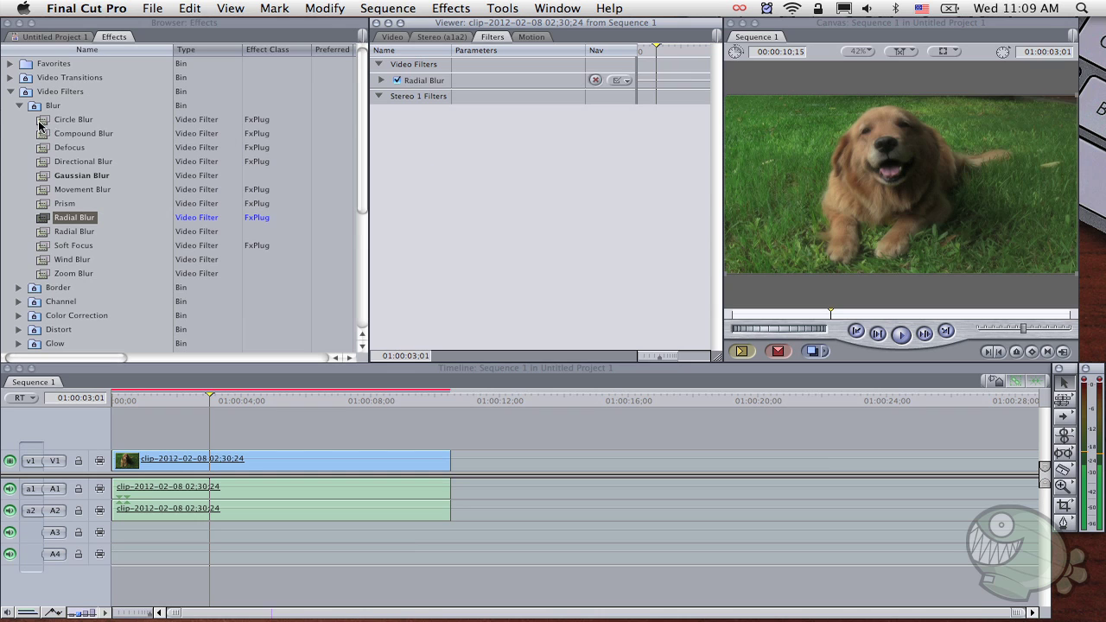
left_click(19, 105)
left_click(43, 148)
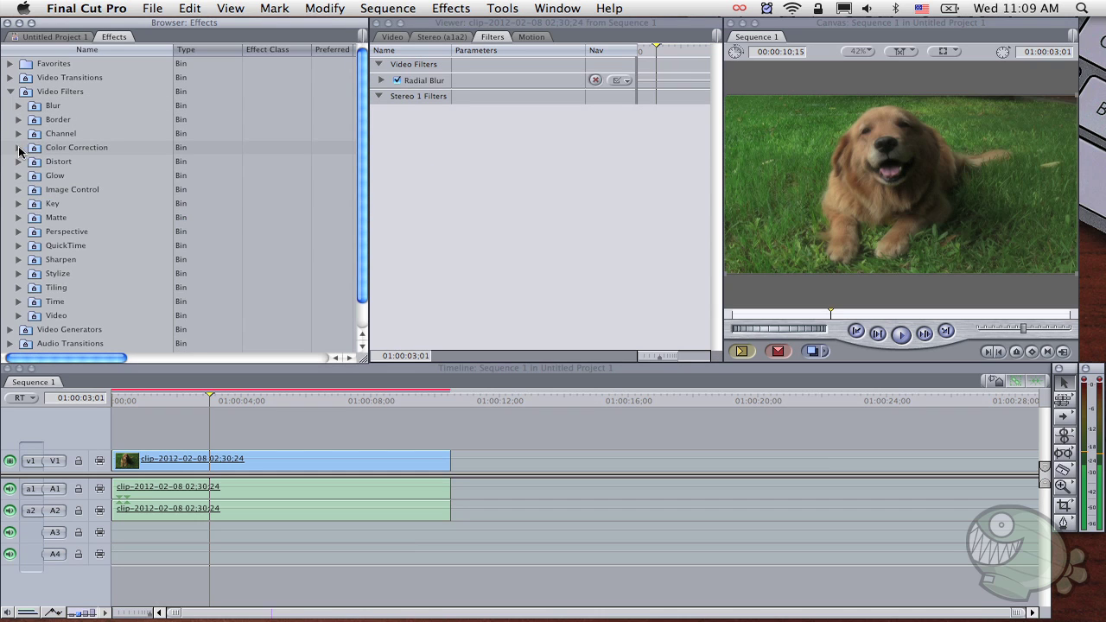
left_click(20, 148)
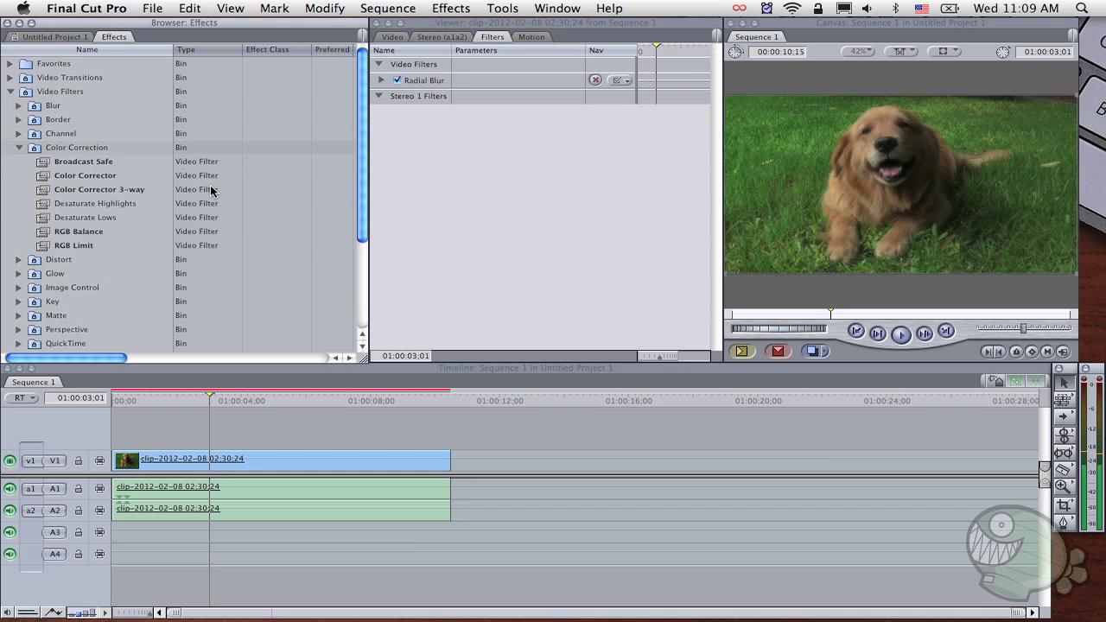
left_click(41, 192)
mouse_move(40, 192)
left_mouse_down()
mouse_move(283, 430)
mouse_move(255, 438)
left_mouse_up()
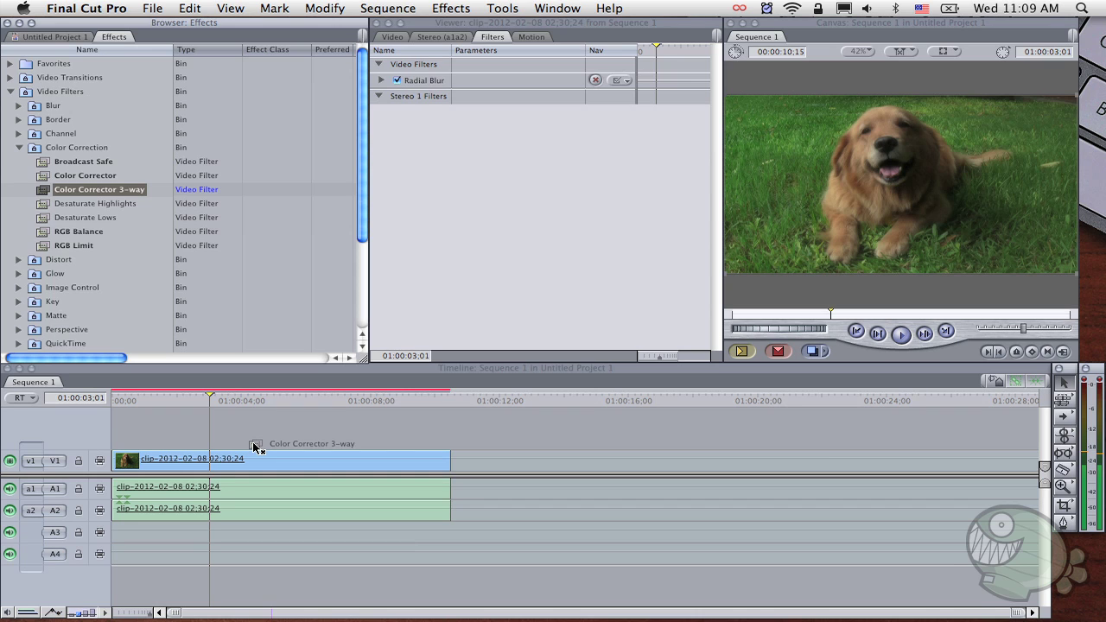
mouse_move(256, 438)
left_mouse_down()
mouse_move(243, 470)
mouse_move(500, 234)
left_mouse_up()
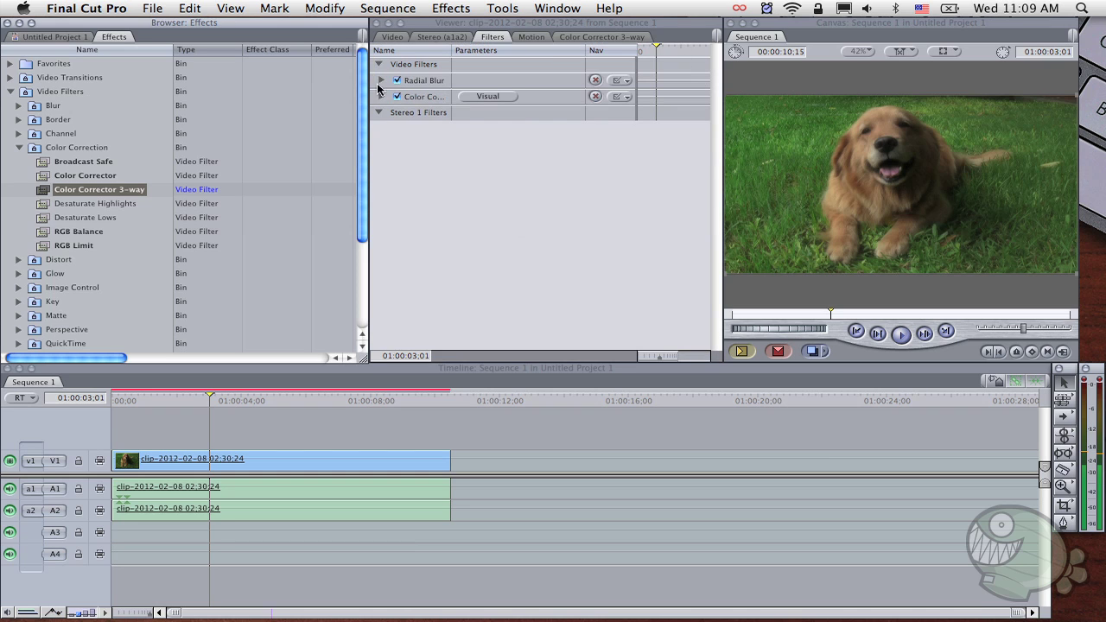
In the 3-way corrector, nudge whites and midtones brighter and raise saturation slightly
left_click(498, 96)
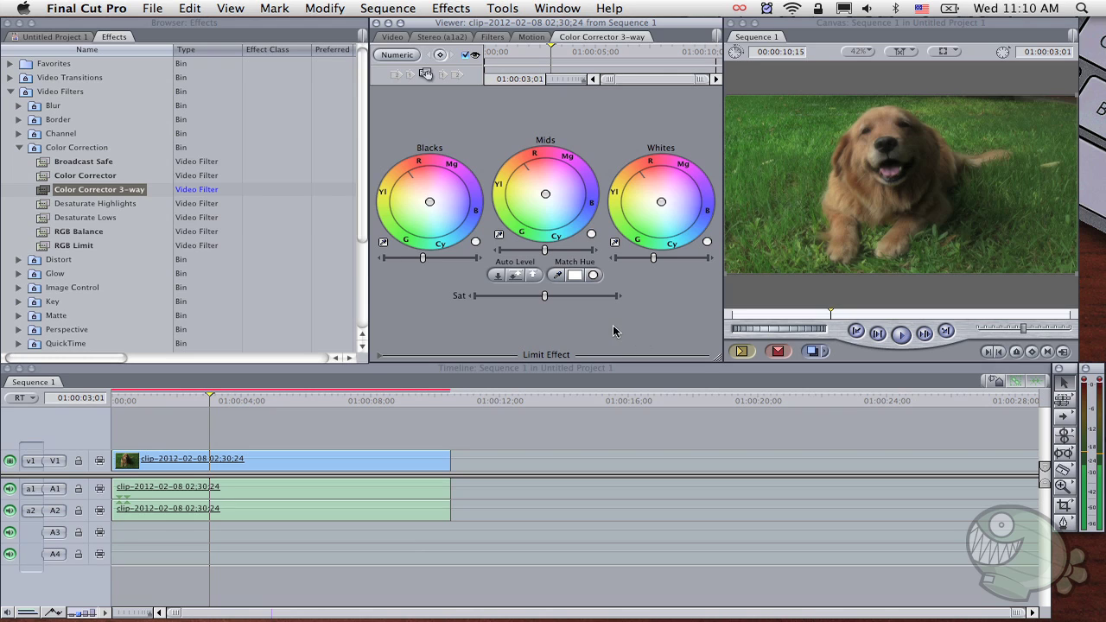
left_click_drag(543, 297, 528, 299)
left_click_drag(655, 257, 672, 259)
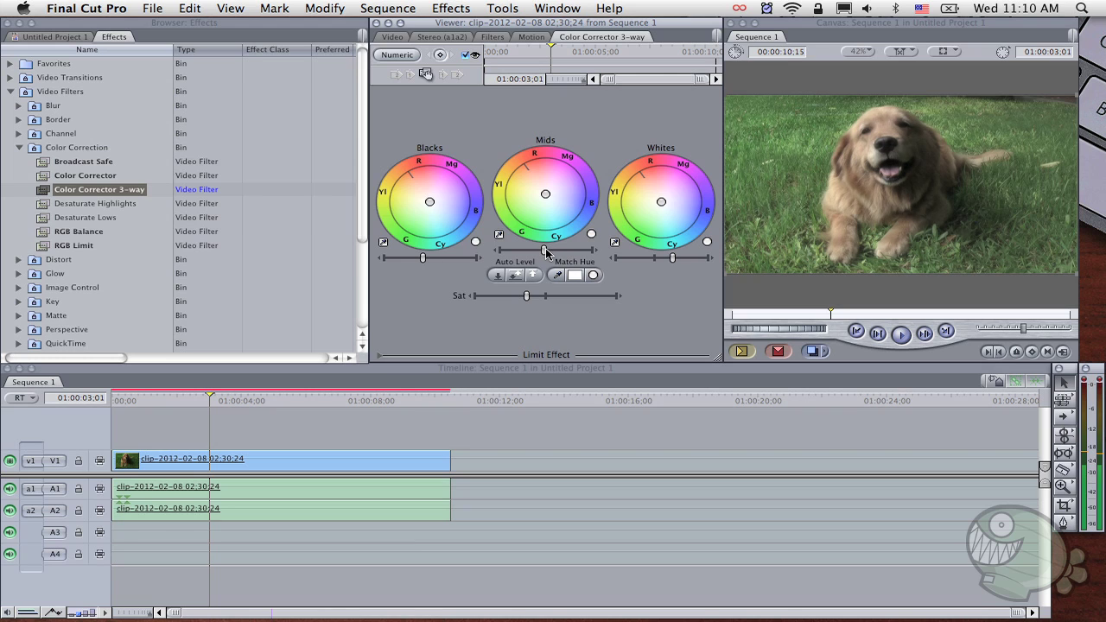
left_click_drag(547, 251, 549, 253)
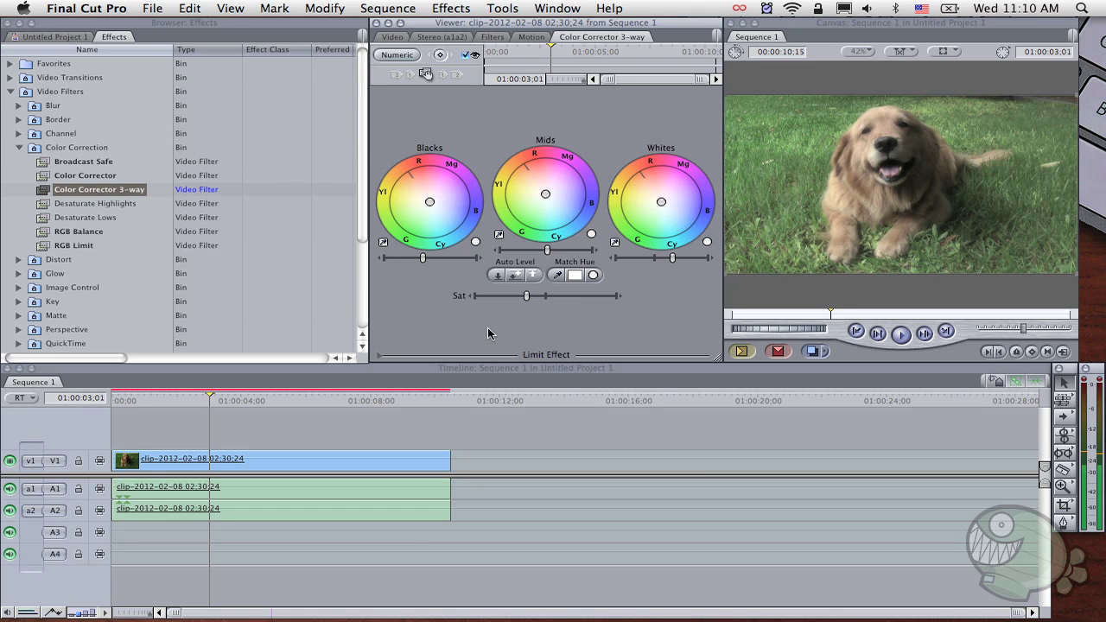
left_click_drag(524, 300, 538, 299)
left_click_drag(539, 299, 540, 299)
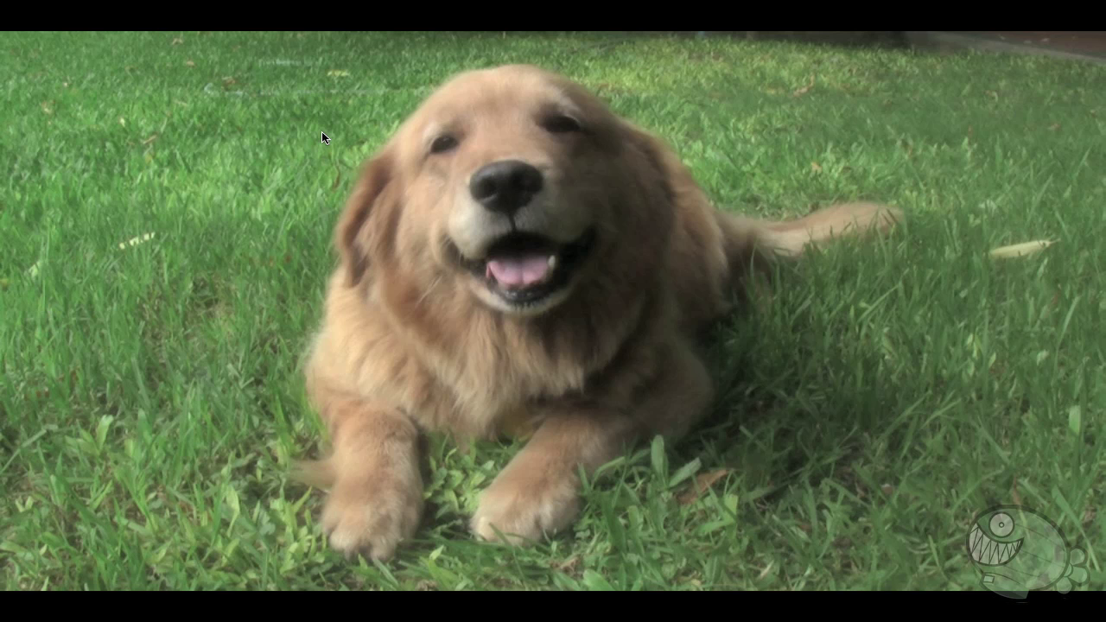
key("Escape")
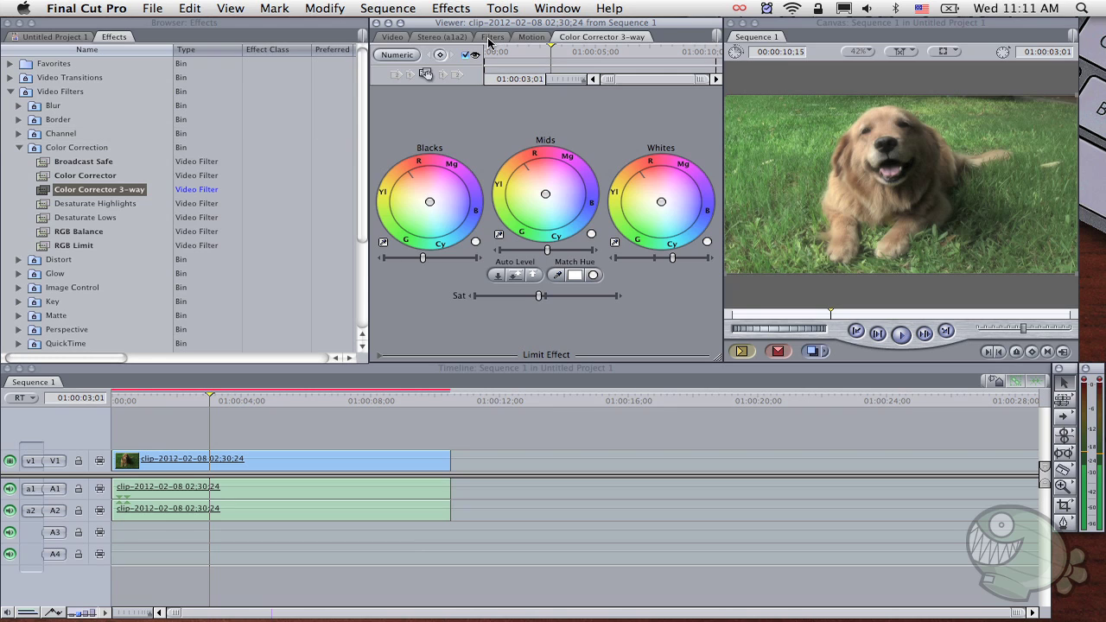
Apply the Bloom filter from Video Filters > Glow to the dog clip
left_click(490, 38)
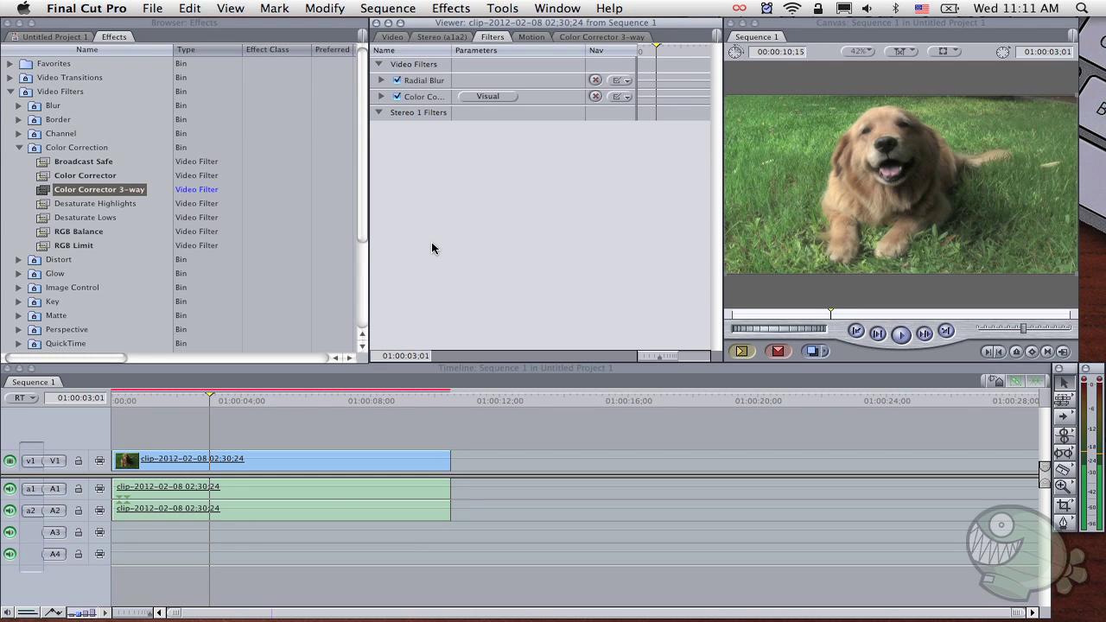
left_click(21, 147)
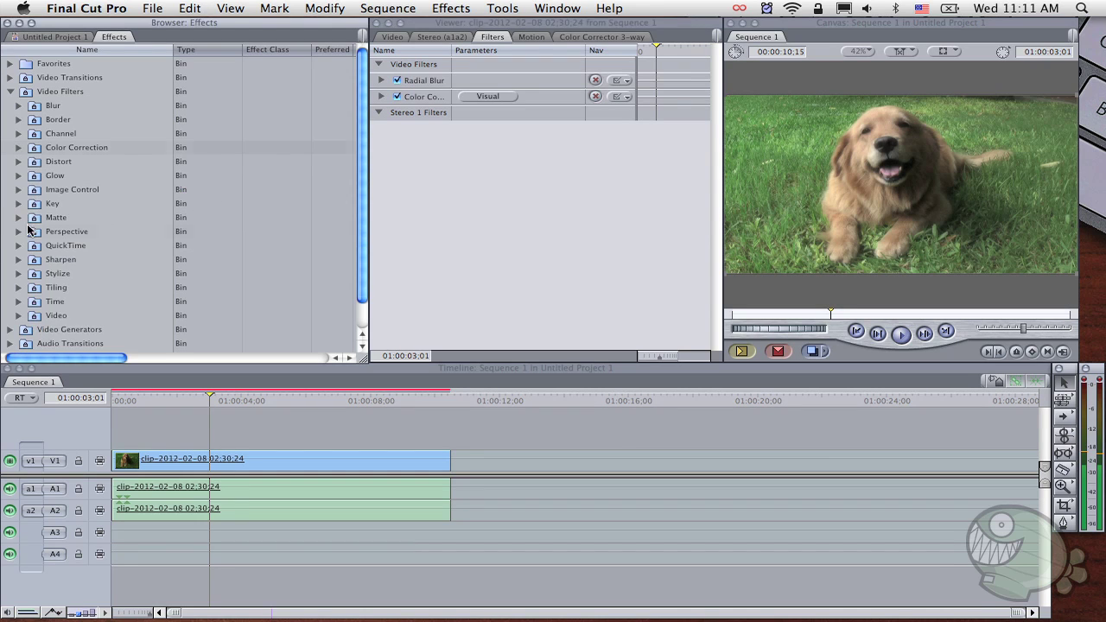
left_click(38, 180)
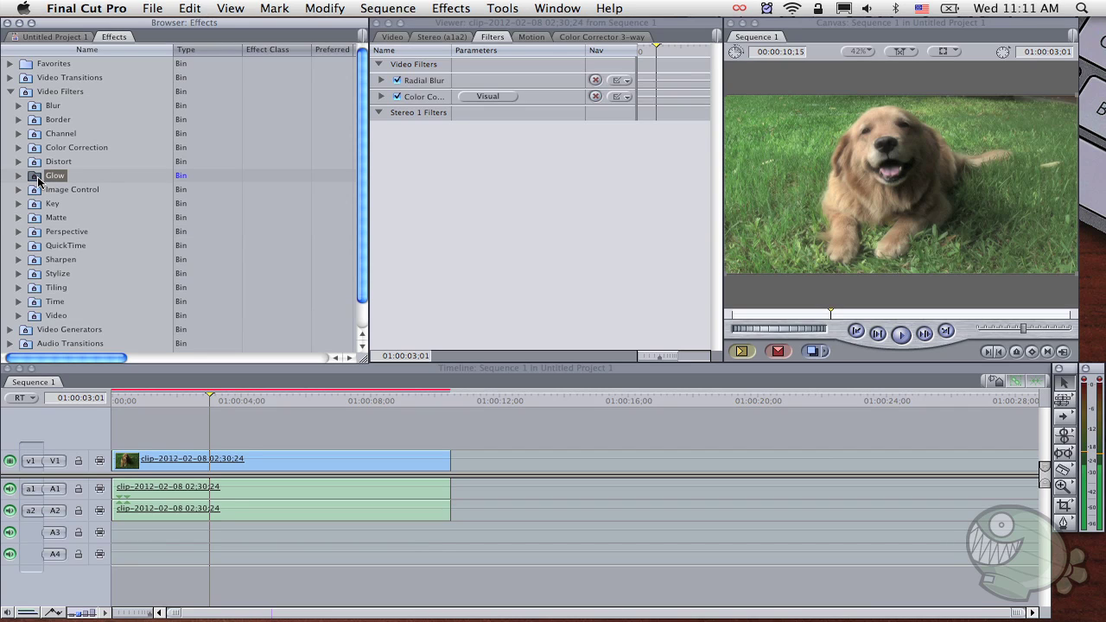
left_click(20, 178)
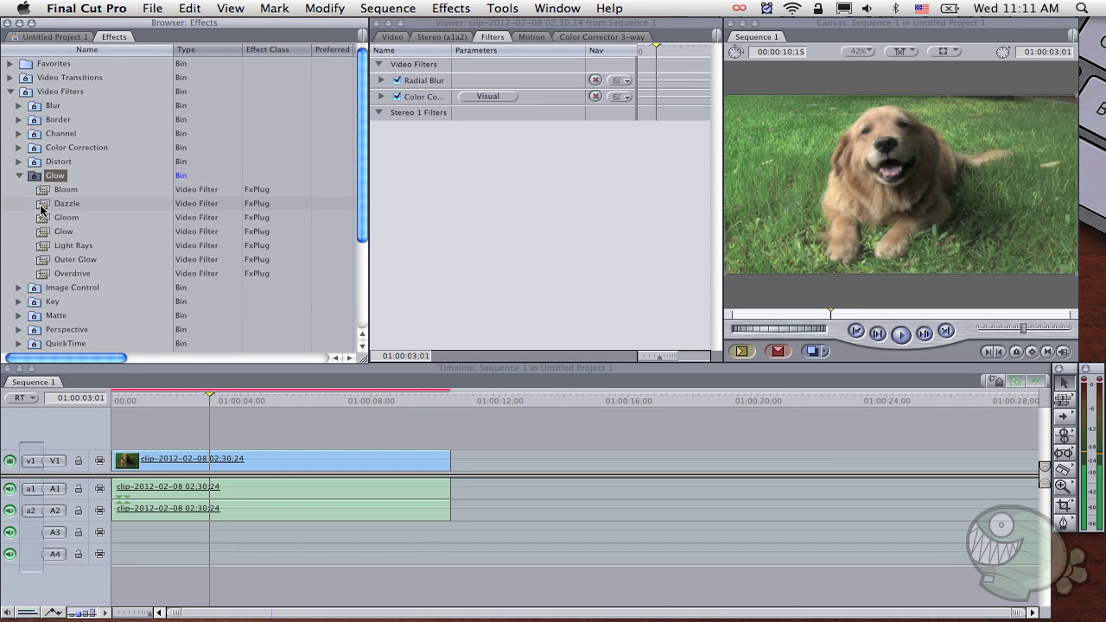
mouse_move(41, 193)
left_mouse_down()
mouse_move(310, 459)
mouse_move(296, 459)
left_mouse_up()
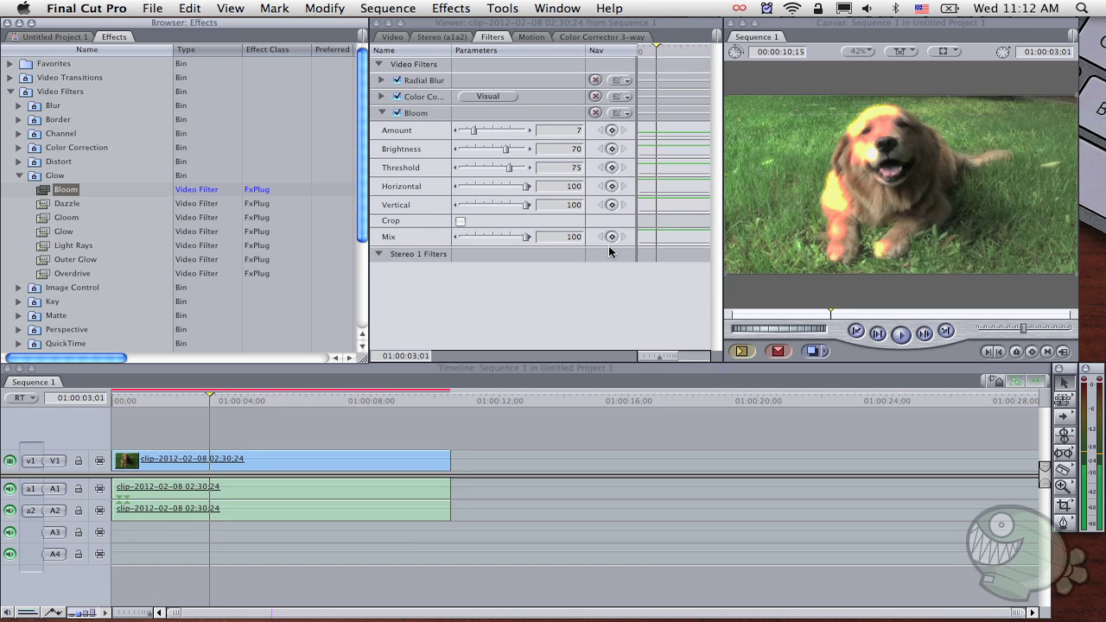
Set the Bloom filter's Brightness to 100 and its Mix to about 32
left_click_drag(519, 236, 480, 236)
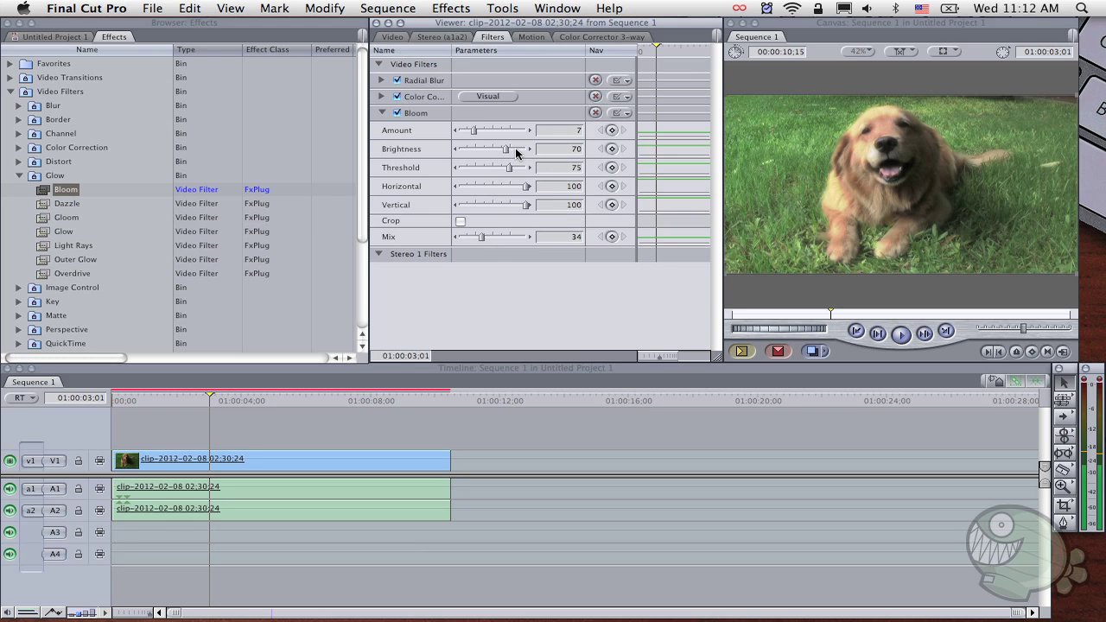
left_click_drag(516, 151, 530, 151)
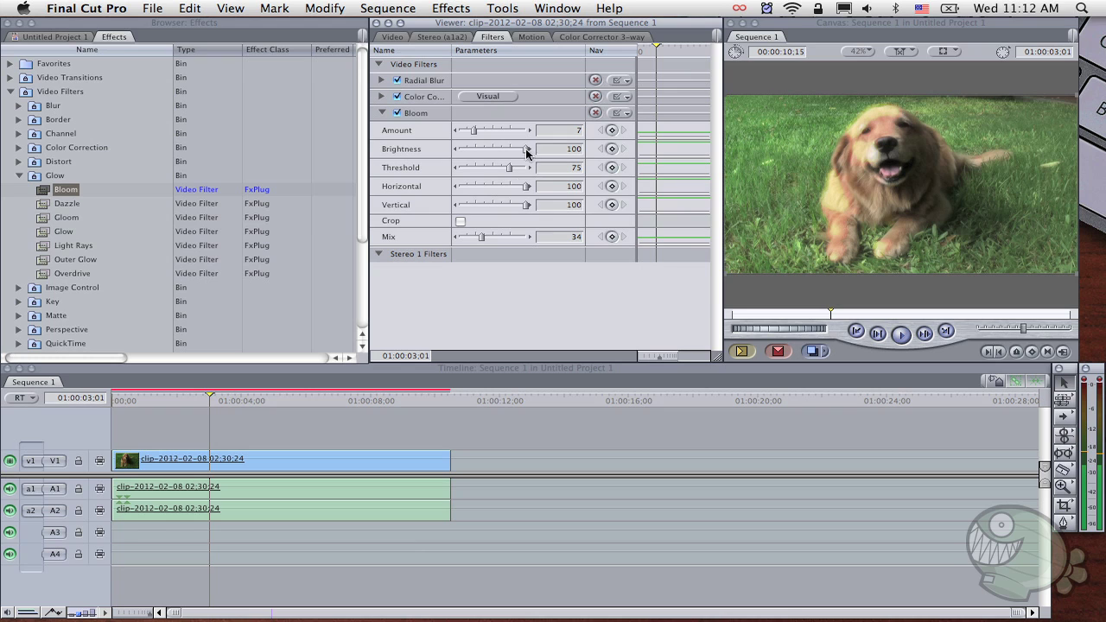
left_click(467, 235)
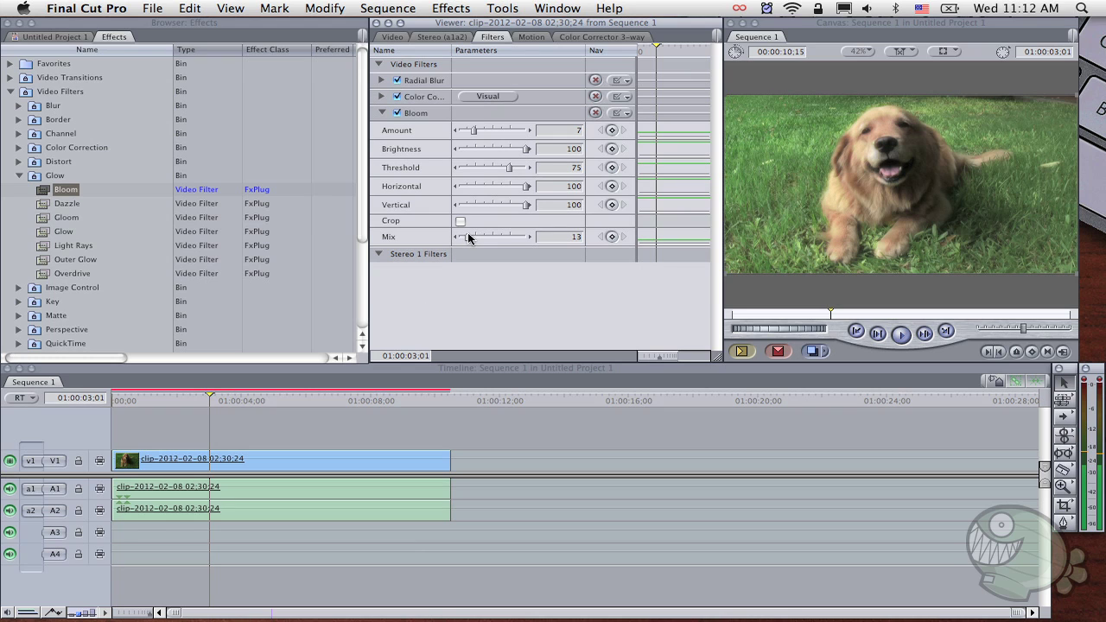
left_click_drag(467, 235, 483, 238)
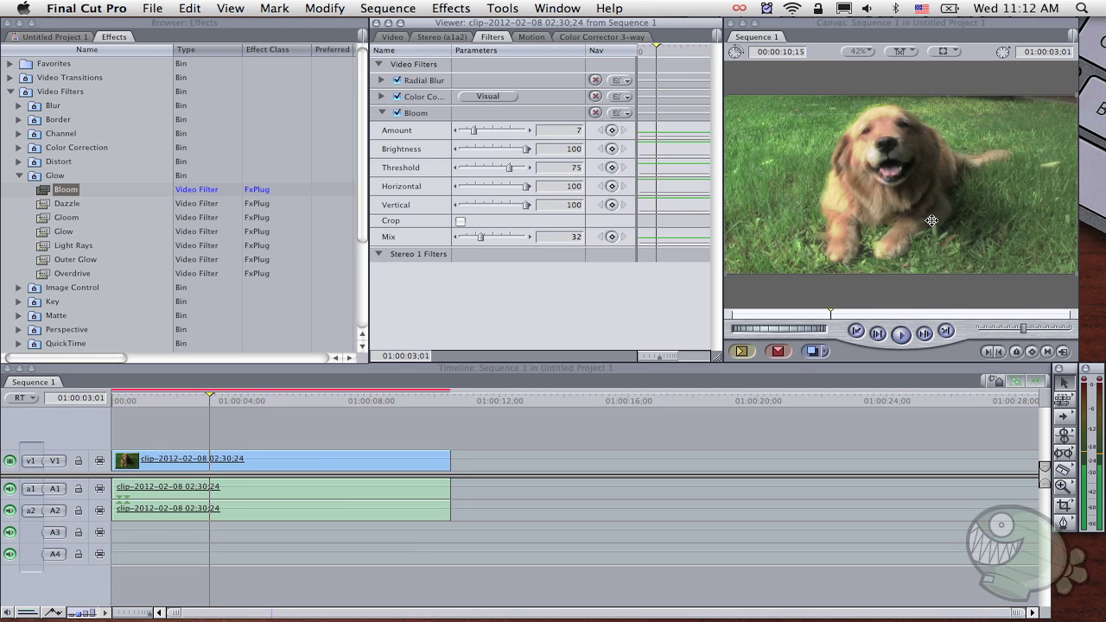
left_click(380, 114)
left_click(419, 119)
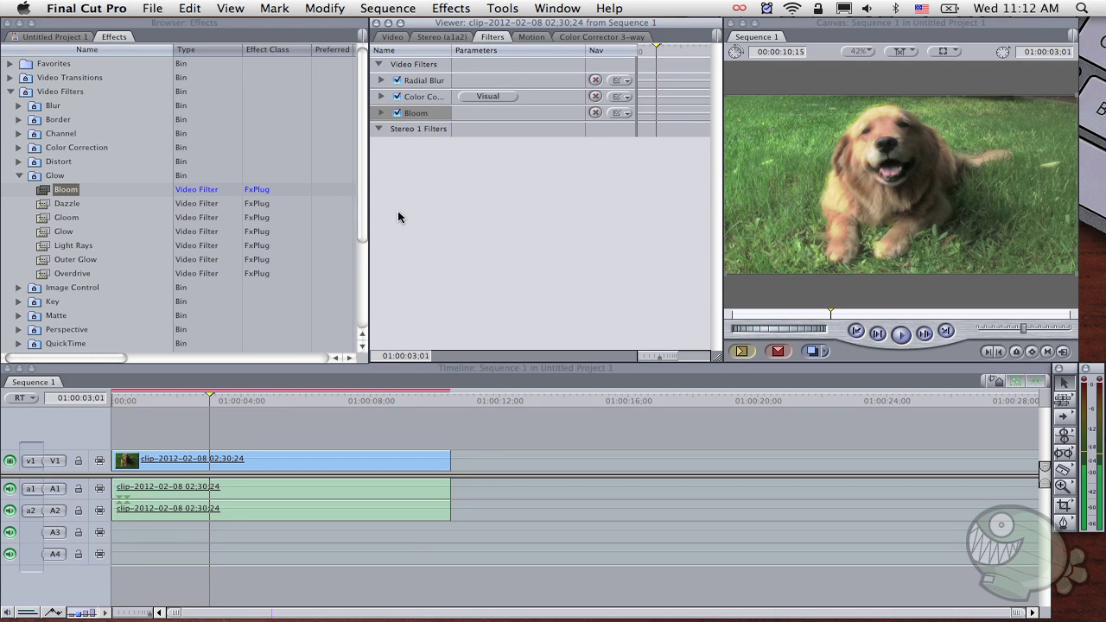
left_click(19, 176)
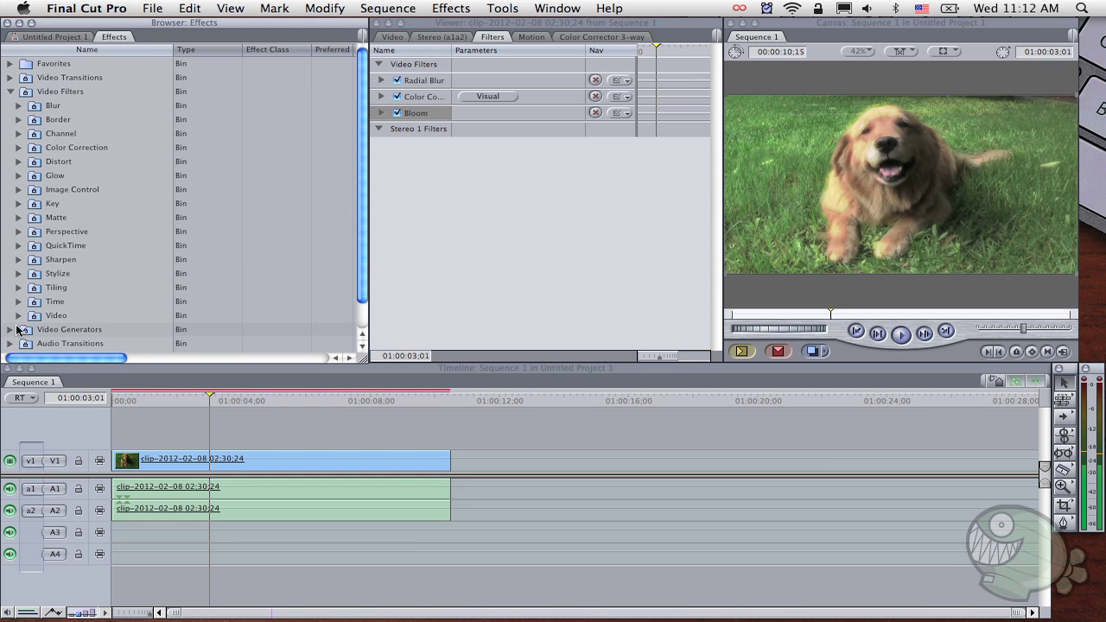
Add the Stylize > Vignette filter to the clip and reduce its Mix to about half
left_click(19, 273)
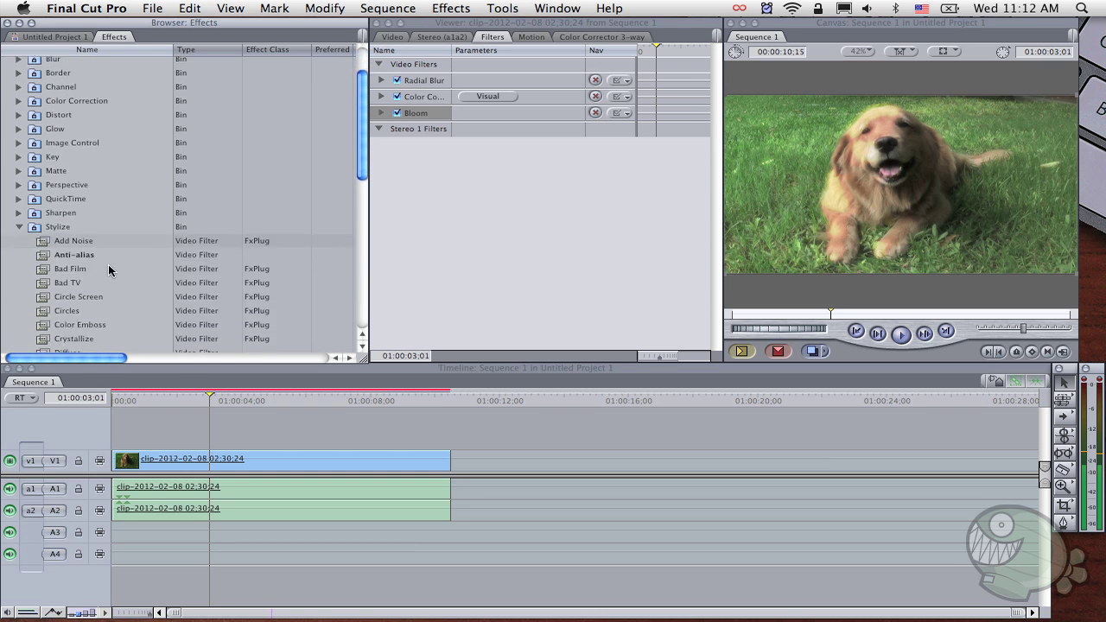
scroll(121, 276, "down", 10)
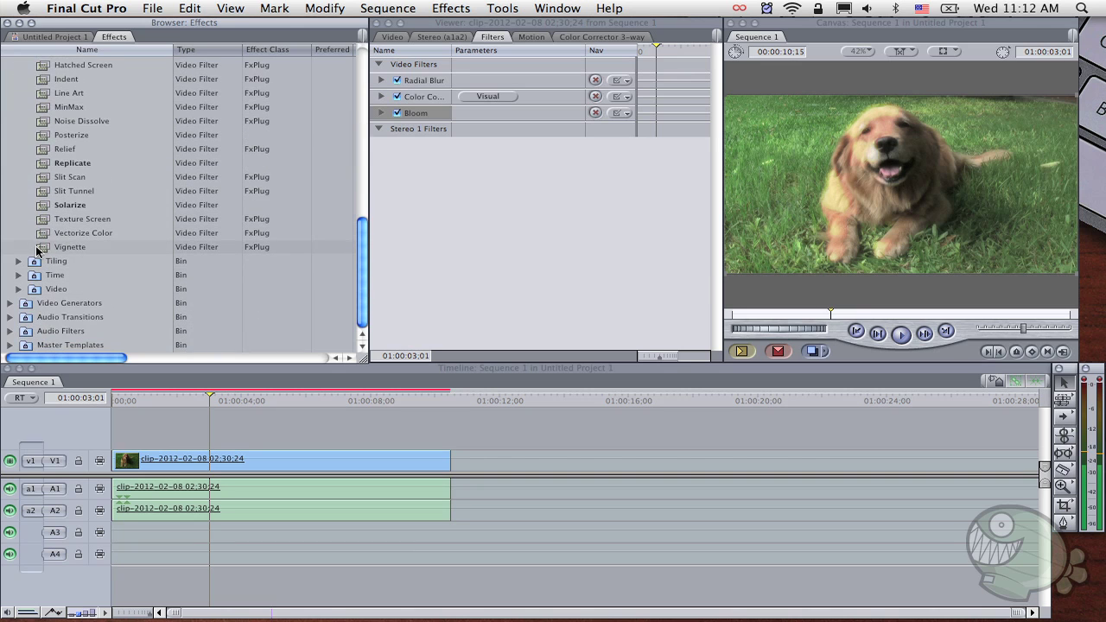
mouse_move(40, 248)
left_mouse_down()
mouse_move(467, 246)
mouse_move(497, 232)
left_mouse_up()
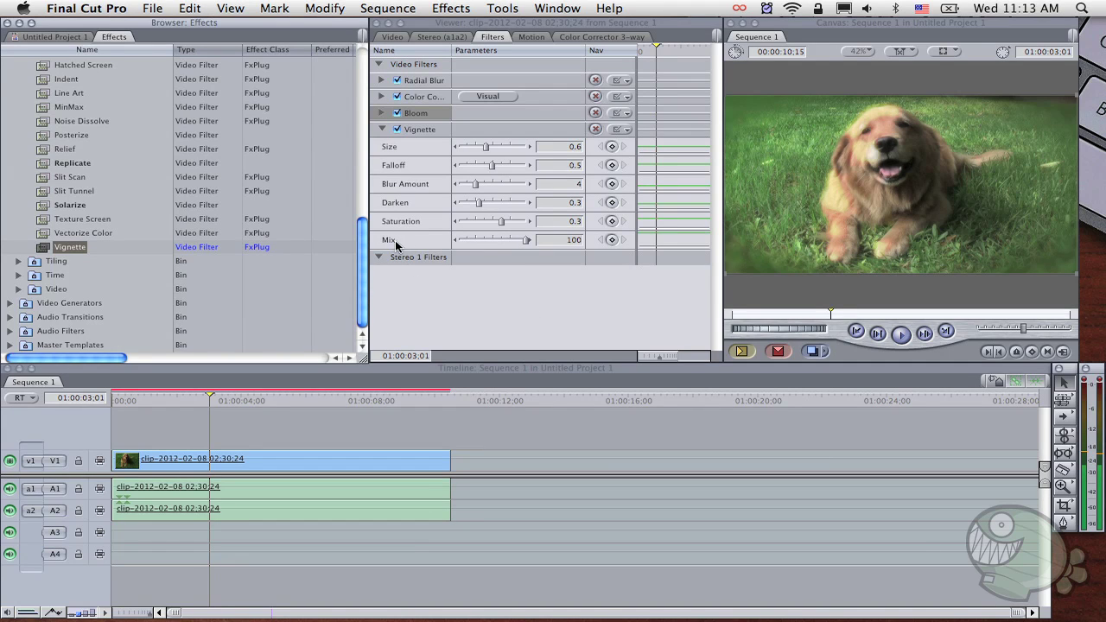
mouse_move(508, 240)
left_mouse_down()
mouse_move(493, 242)
mouse_move(507, 240)
left_mouse_up()
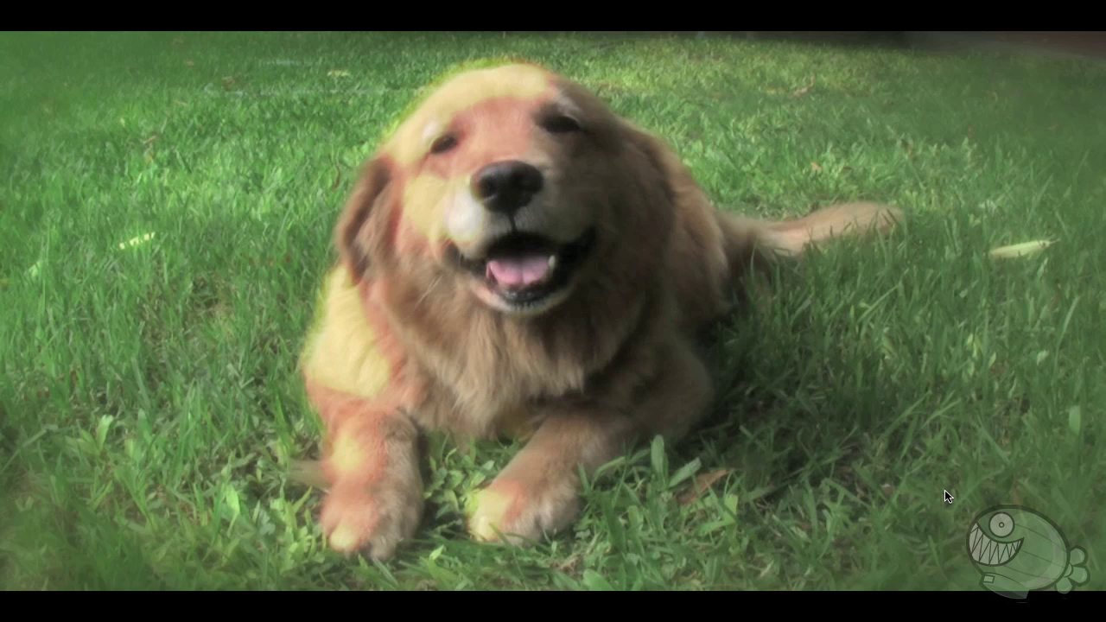
Boost the clip's saturation noticeably with the Sat slider in the Color Corrector 3-way wheels
key("Escape")
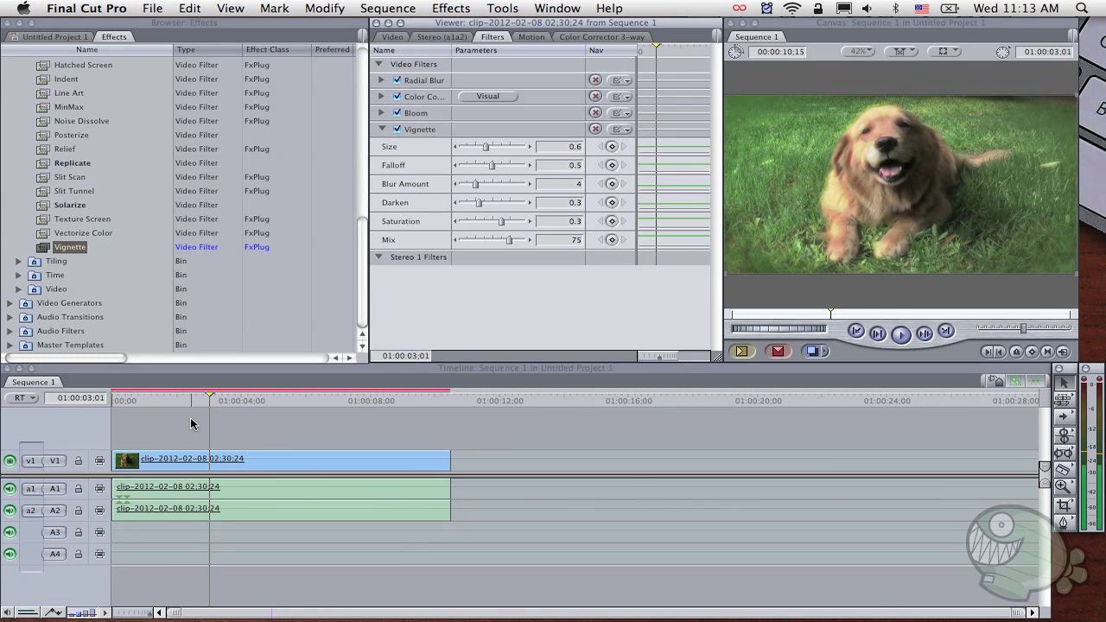
left_click(387, 132)
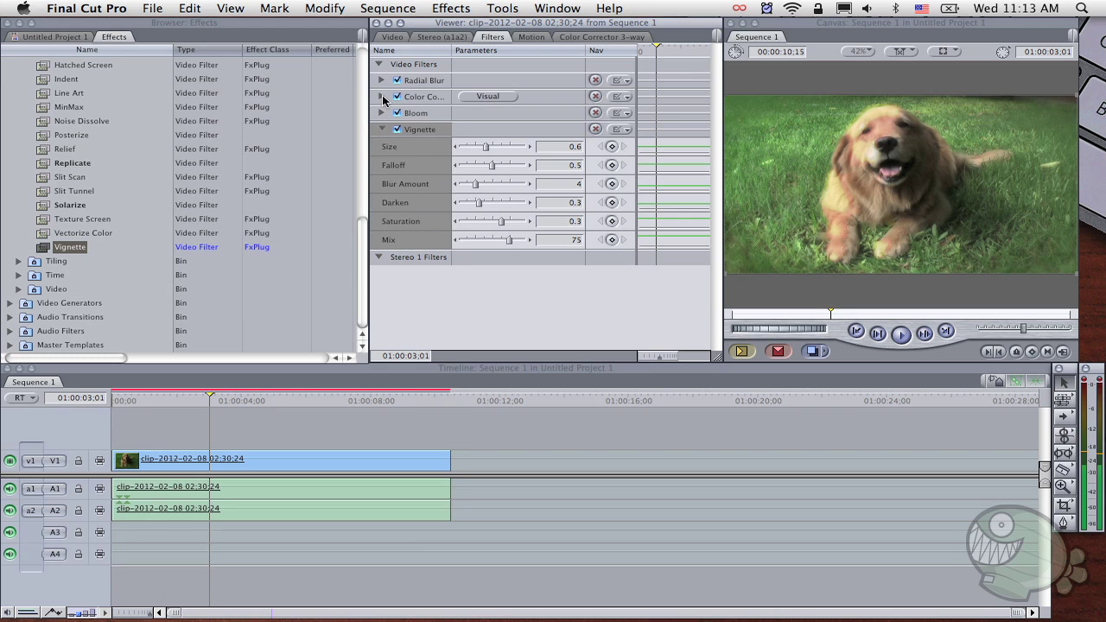
left_click(491, 97)
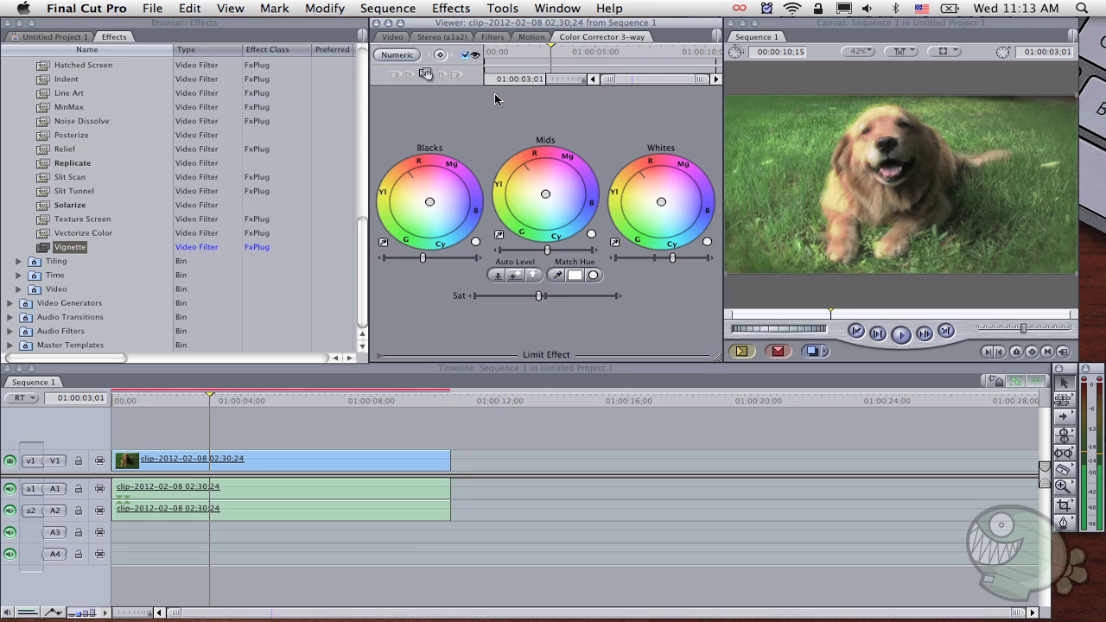
left_click_drag(542, 296, 514, 299)
mouse_move(513, 299)
left_mouse_down()
mouse_move(569, 302)
mouse_move(522, 301)
left_mouse_up()
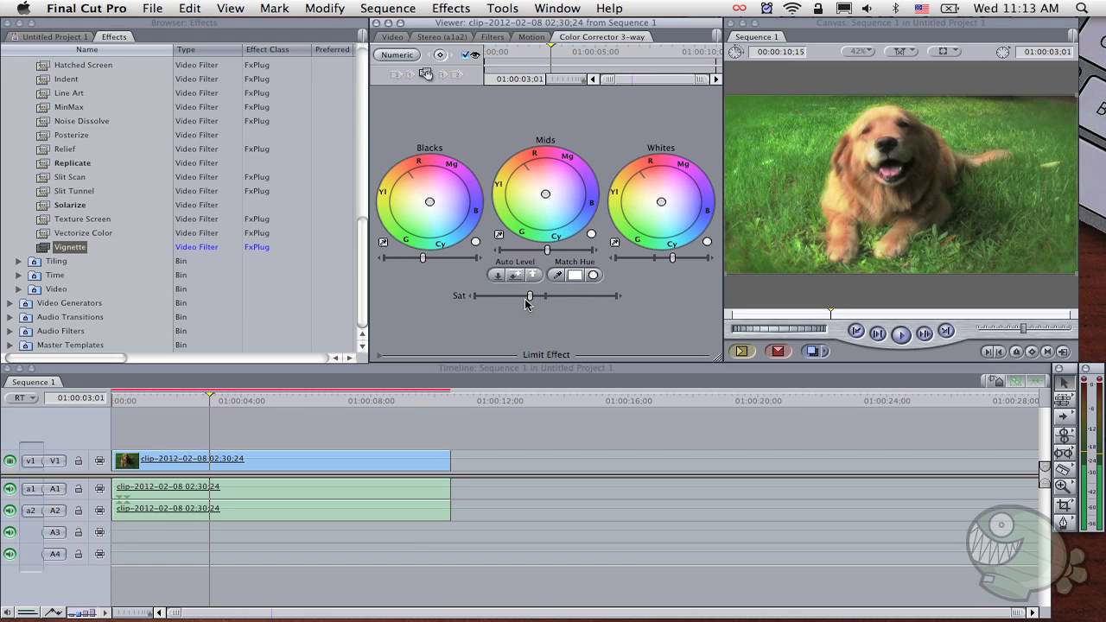